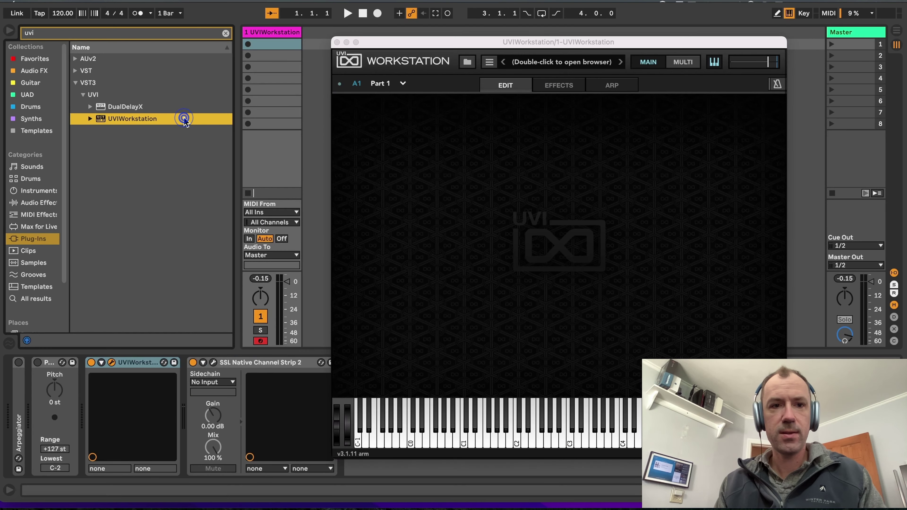
Step: Move the UVI Workstation plugin window to the far left of the screen
{"action": "left_click", "coordinate": [184, 122]}
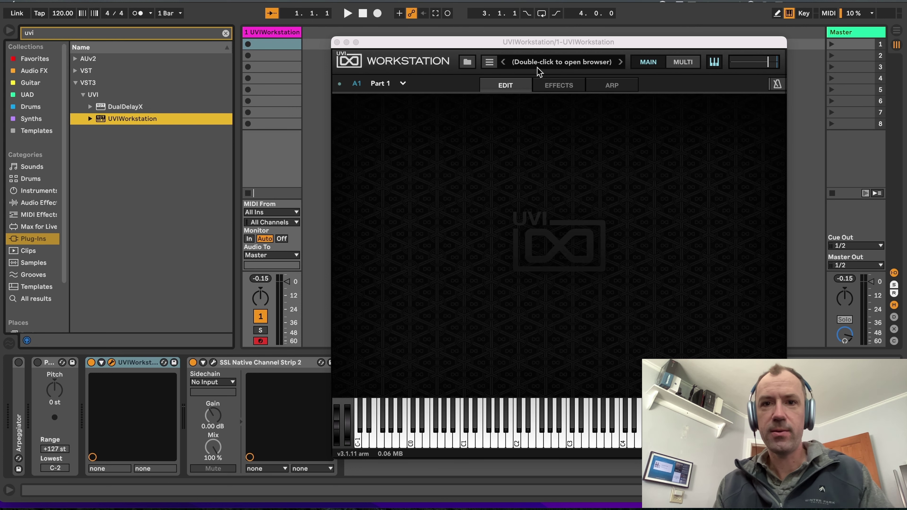
{"action": "left_click_drag", "start_coordinate": [524, 40], "coordinate": [270, 44]}
{"action": "left_click", "coordinate": [304, 61]}
Step: Browse Soundbanks > Percussion Factory > 05 Hand Drum and load the Axiom preset
{"action": "double_click", "coordinate": [304, 62]}
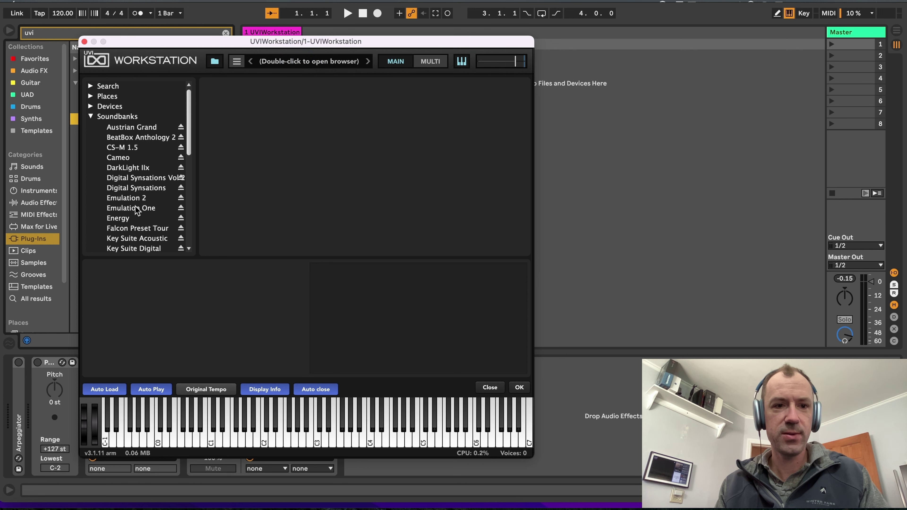
{"action": "scroll", "coordinate": [136, 209], "scroll_direction": "down", "scroll_amount": 5}
{"action": "left_click", "coordinate": [139, 140]}
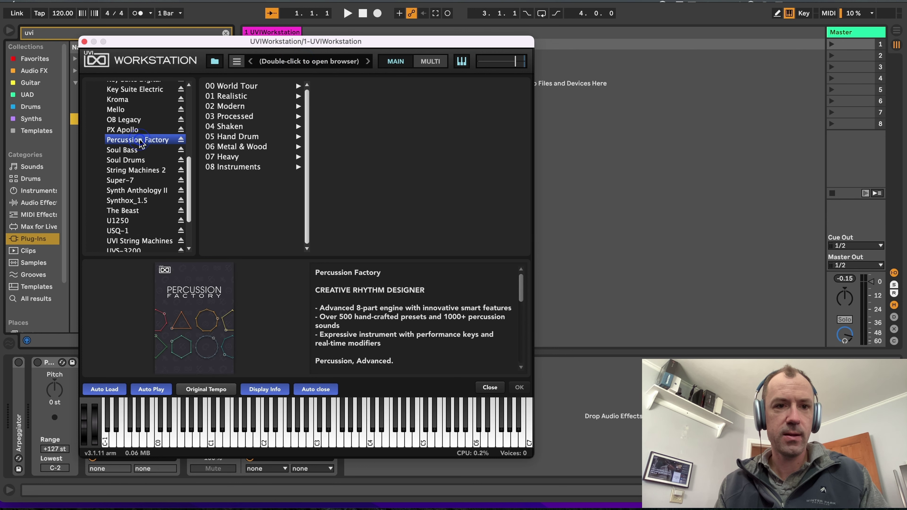
{"action": "left_click", "coordinate": [251, 118]}
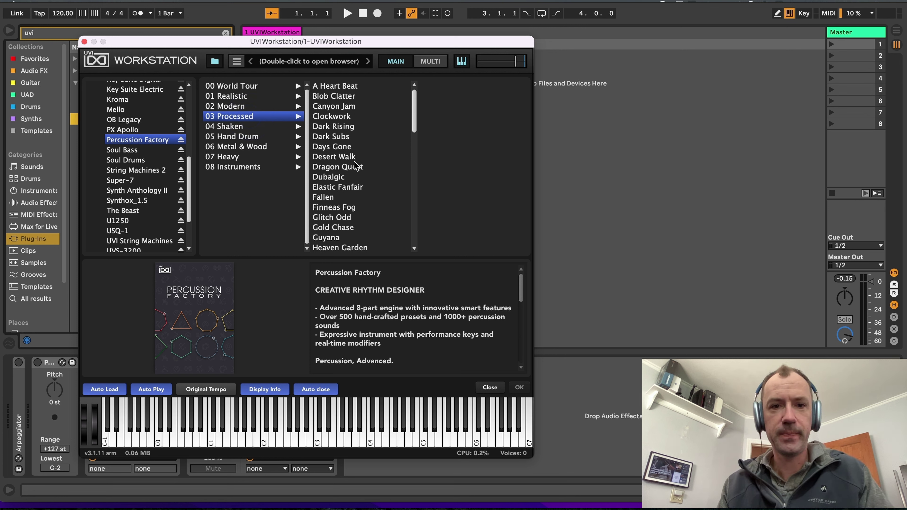
{"action": "scroll", "coordinate": [355, 199], "scroll_direction": "down", "scroll_amount": 1}
{"action": "scroll", "coordinate": [355, 199], "scroll_direction": "down", "scroll_amount": 1}
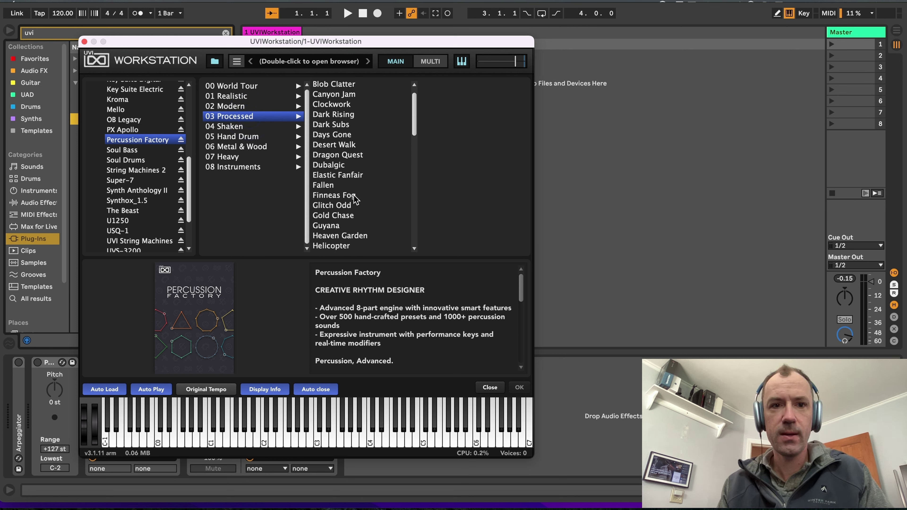
{"action": "left_click", "coordinate": [246, 129]}
{"action": "left_click", "coordinate": [249, 137]}
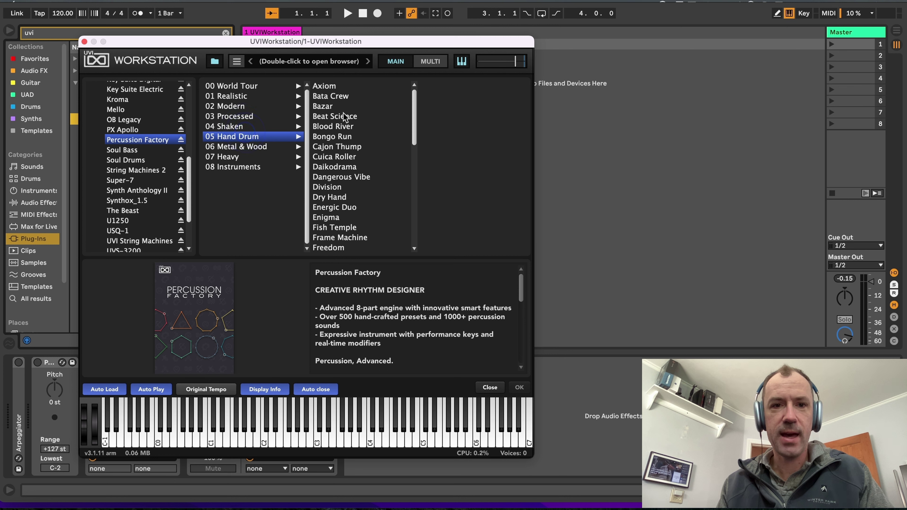
{"action": "left_click", "coordinate": [339, 89]}
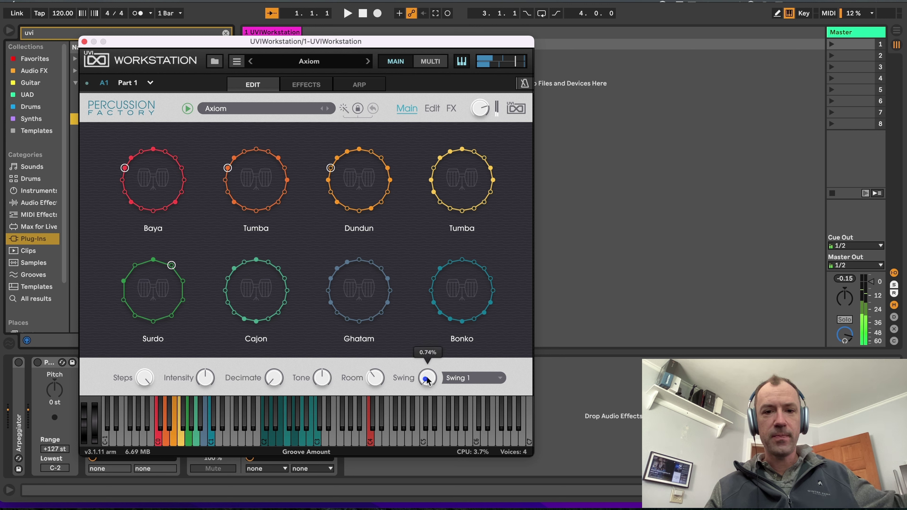
Step: Turn Axiom's Swing up to about 28% and audition the pattern on note B2
{"action": "left_click_drag", "start_coordinate": [426, 375], "coordinate": [437, 332]}
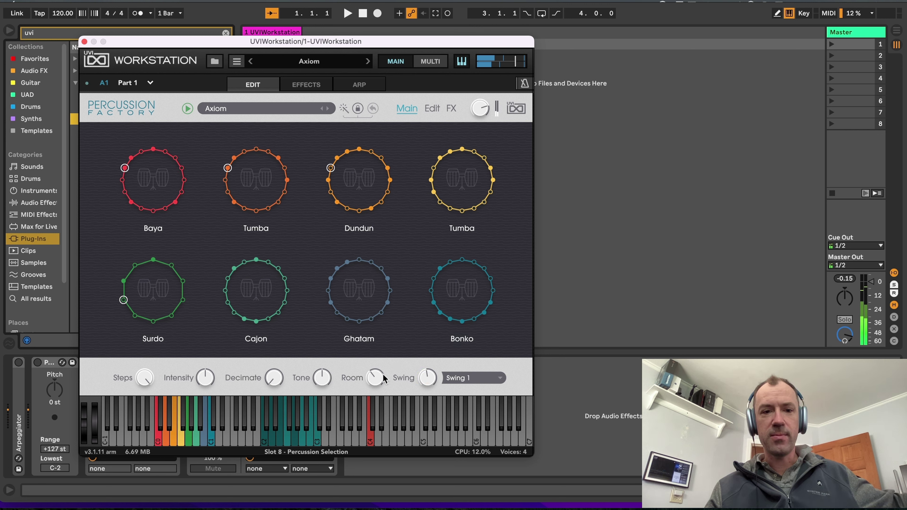
{"action": "left_click", "coordinate": [309, 415]}
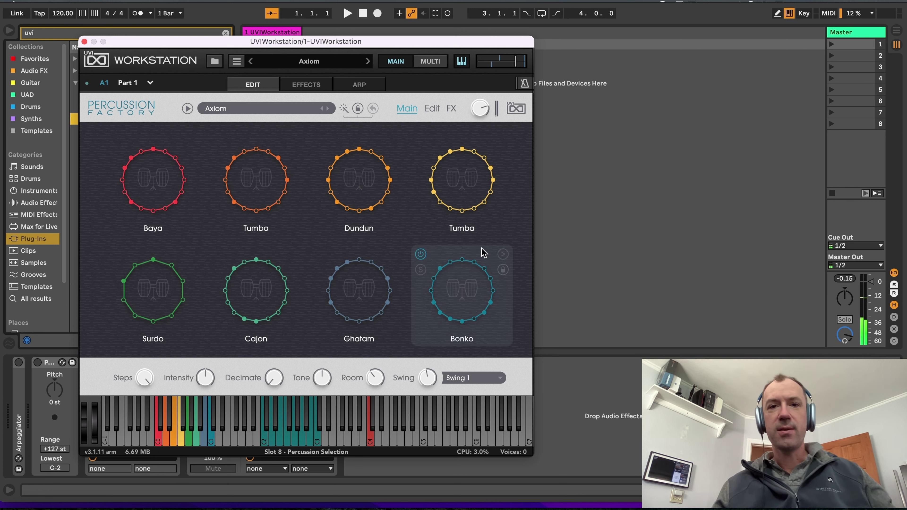
Step: Generate five random percussion presets, ending on Bad Mood Gladiator
{"action": "left_click", "coordinate": [345, 108]}
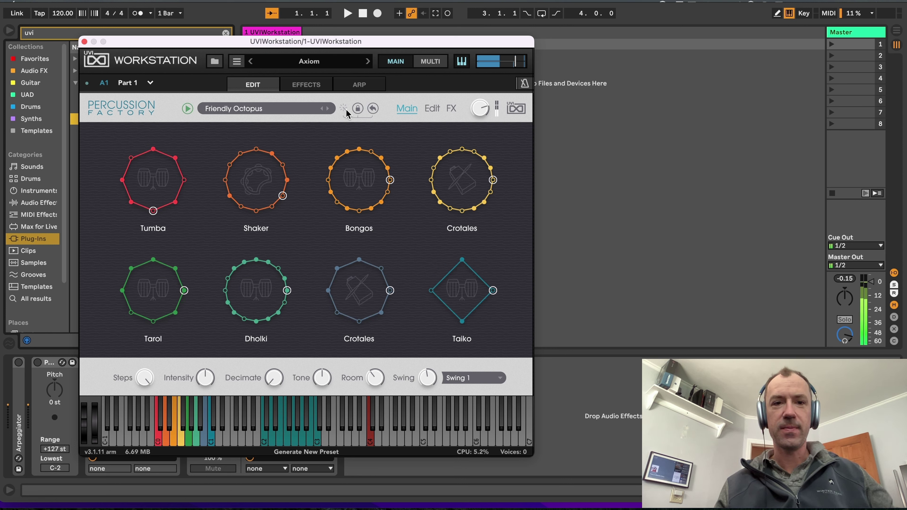
{"action": "left_click", "coordinate": [345, 108]}
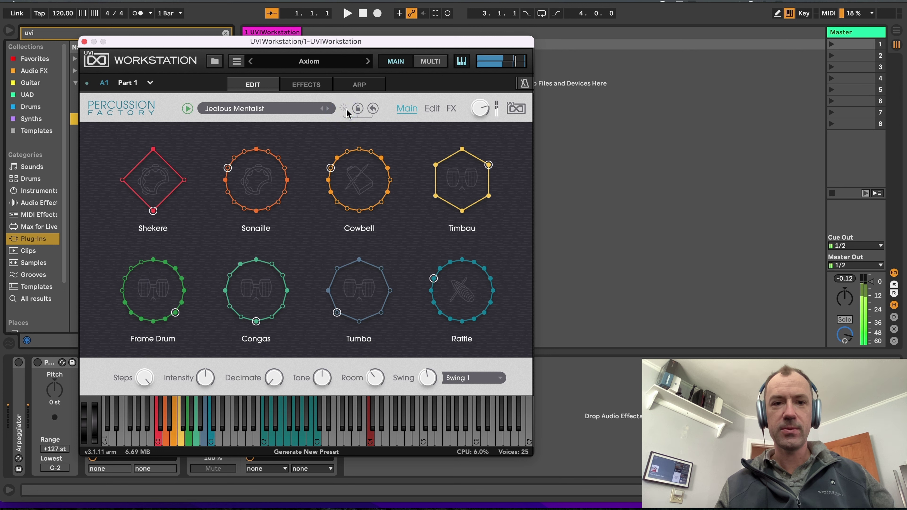
{"action": "left_click", "coordinate": [346, 108]}
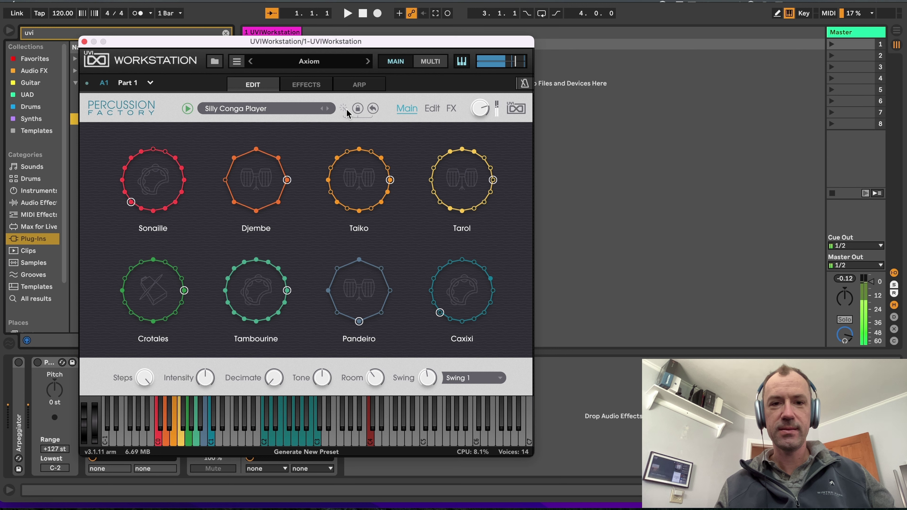
{"action": "left_click", "coordinate": [346, 109]}
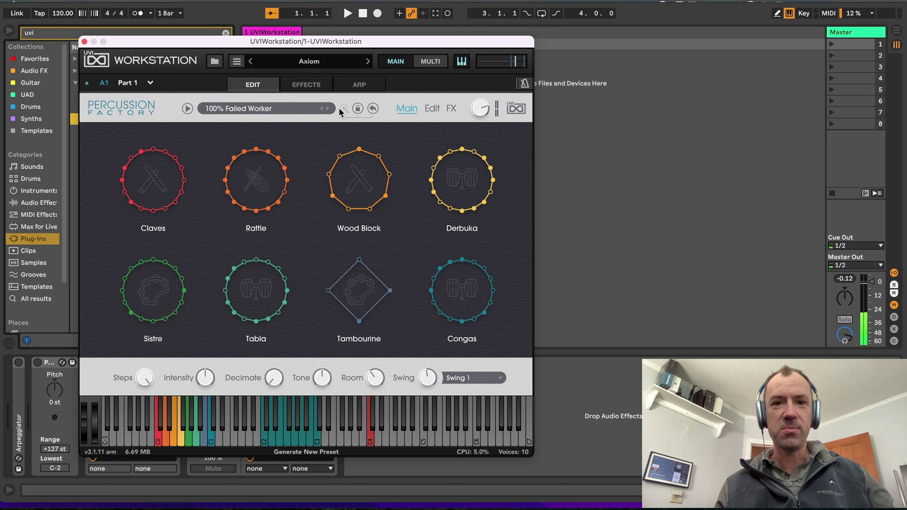
{"action": "left_click", "coordinate": [342, 110]}
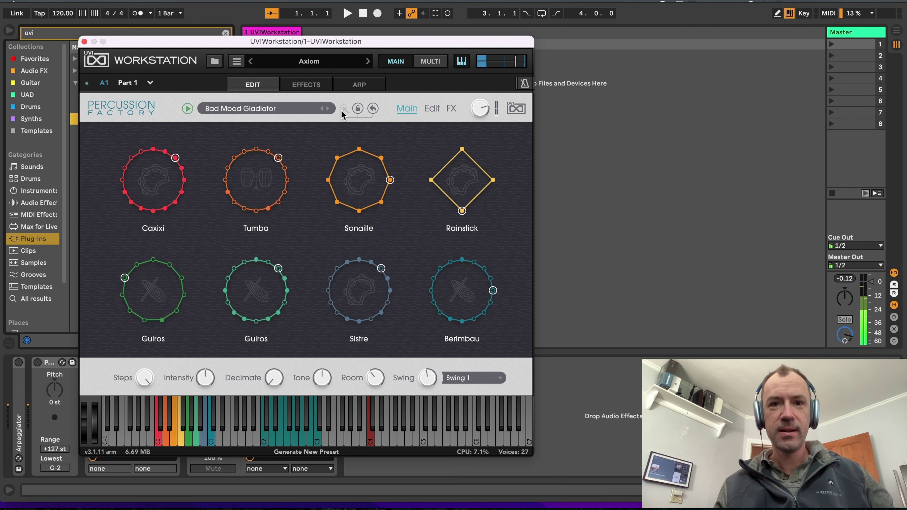
Step: Open the Caxixi slot's step sequence and set velocities on steps 11, 14, 12, 6 and 4
{"action": "left_click", "coordinate": [432, 109]}
{"action": "left_click", "coordinate": [315, 140]}
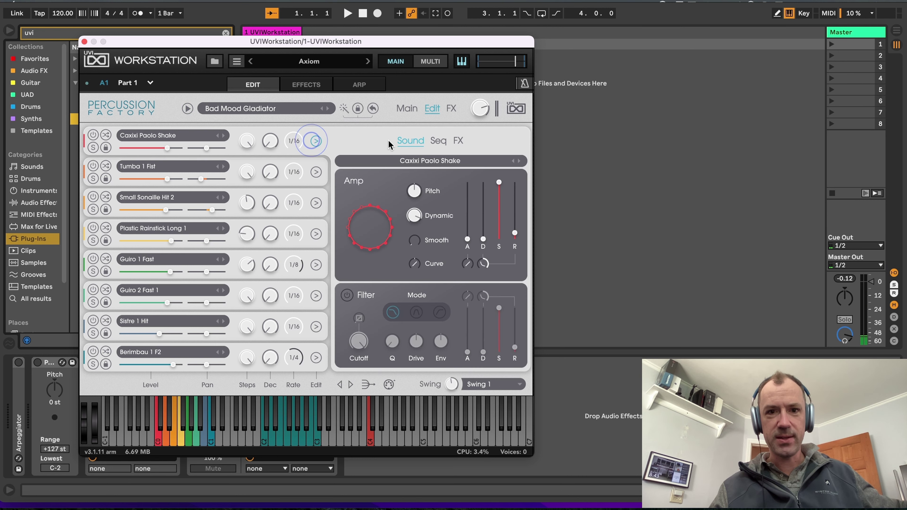
{"action": "left_click", "coordinate": [438, 140]}
{"action": "left_click", "coordinate": [465, 193]}
{"action": "left_click", "coordinate": [510, 199]}
{"action": "left_click", "coordinate": [476, 195]}
{"action": "left_click", "coordinate": [407, 193]}
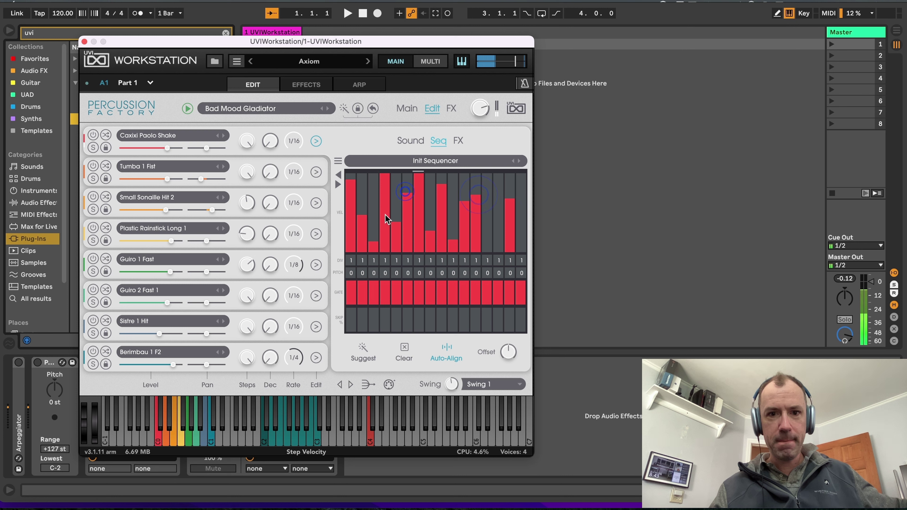
{"action": "left_click", "coordinate": [385, 218]}
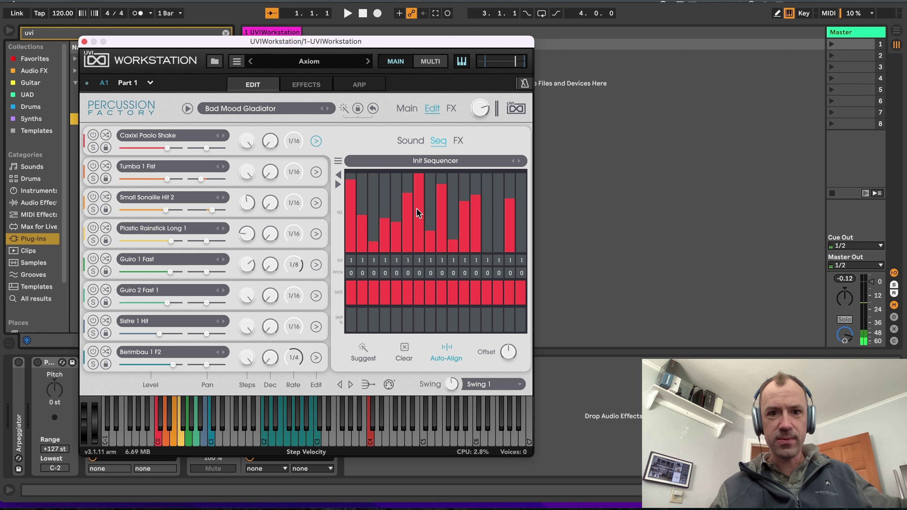
Step: Request two suggested Caxixi sequences, then add velocity hits on steps 2, 4 and four others
{"action": "left_click", "coordinate": [362, 350]}
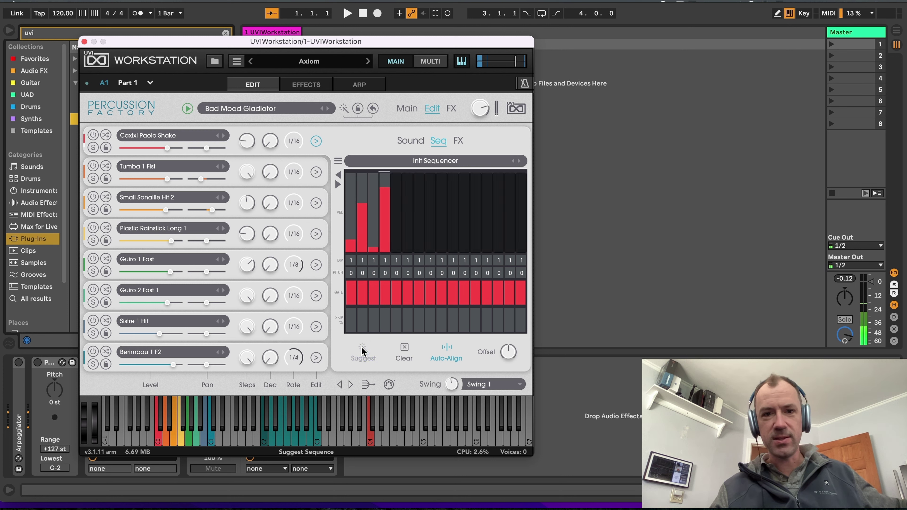
{"action": "left_click", "coordinate": [362, 350]}
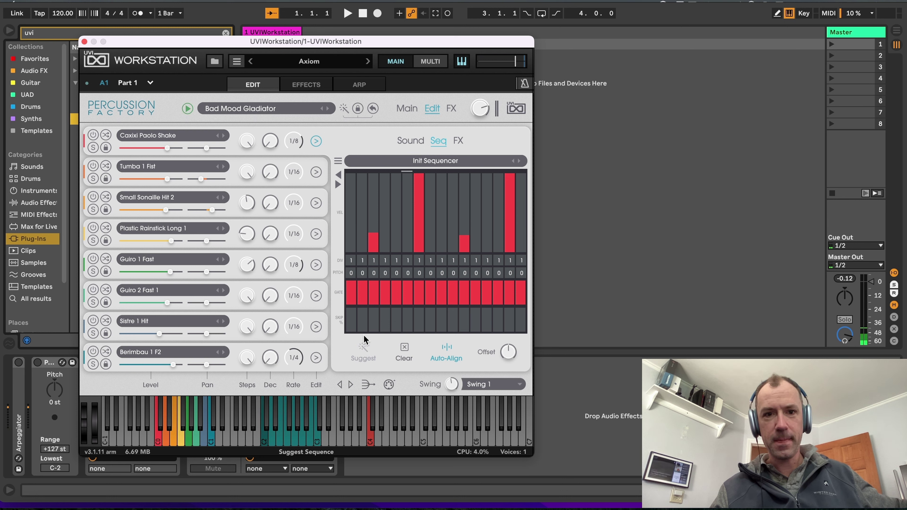
{"action": "left_click", "coordinate": [361, 187]}
{"action": "left_click", "coordinate": [383, 189]}
{"action": "left_click", "coordinate": [431, 205]}
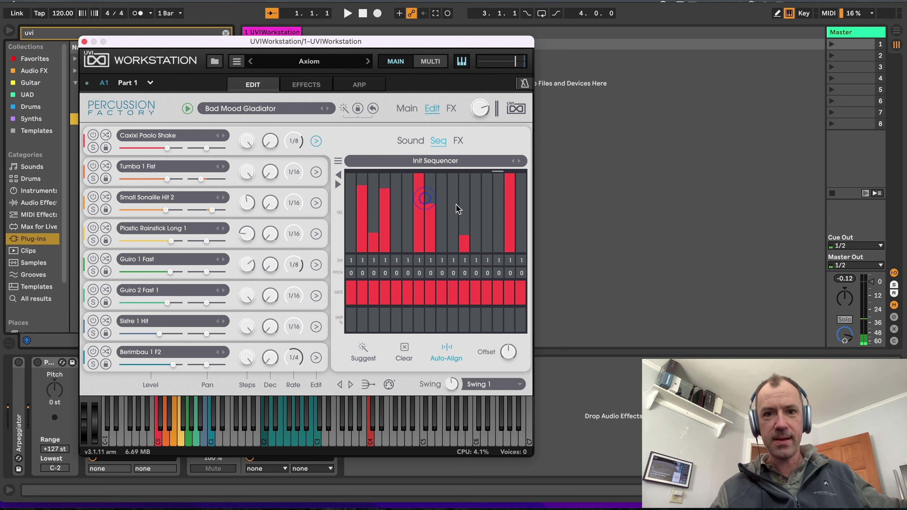
{"action": "left_click", "coordinate": [476, 205]}
{"action": "left_click", "coordinate": [488, 207]}
{"action": "left_click", "coordinate": [453, 202]}
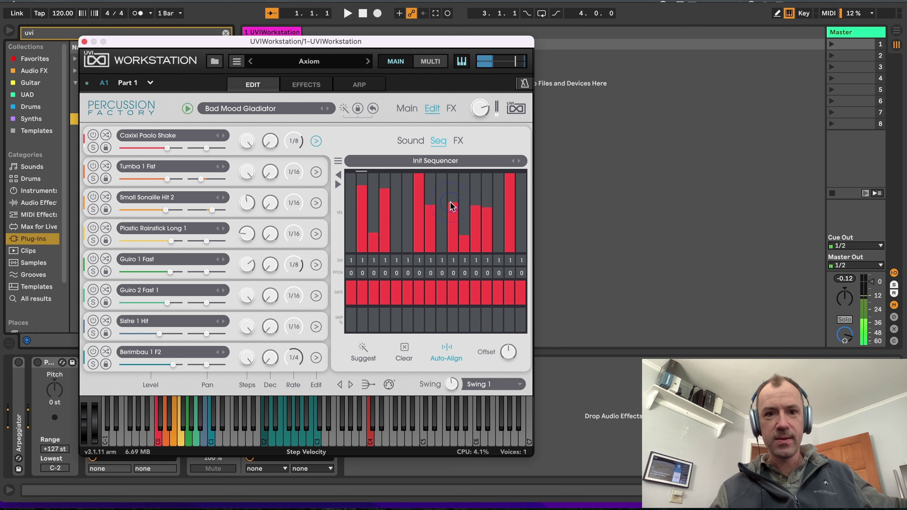
Step: Drop the Caxixi pitch to -6.20 semitones, lengthen its amp attack and enable its filter
{"action": "left_click", "coordinate": [411, 140]}
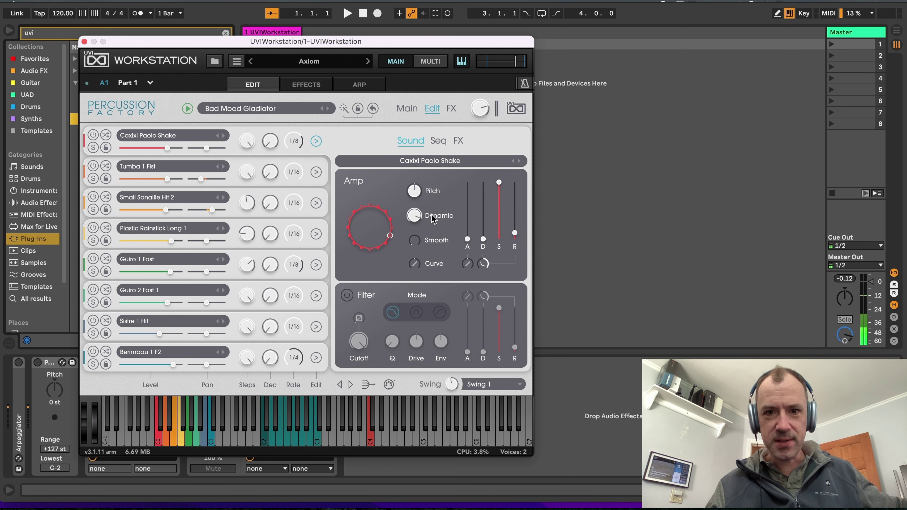
{"action": "left_click_drag", "start_coordinate": [414, 191], "coordinate": [414, 214]}
{"action": "mouse_move", "coordinate": [467, 238]}
{"action": "left_mouse_down"}
{"action": "mouse_move", "coordinate": [472, 272]}
{"action": "mouse_move", "coordinate": [469, 250]}
{"action": "left_mouse_up"}
{"action": "left_click", "coordinate": [346, 295]}
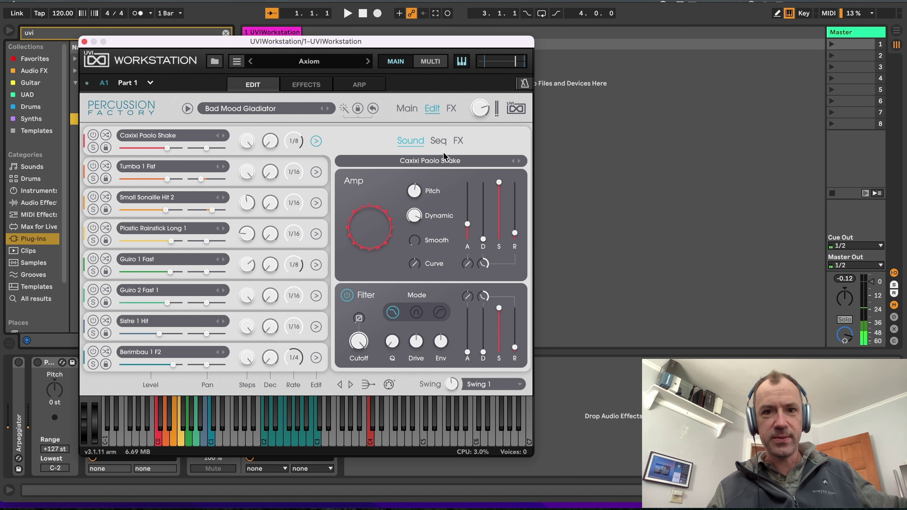
{"action": "left_click", "coordinate": [458, 142]}
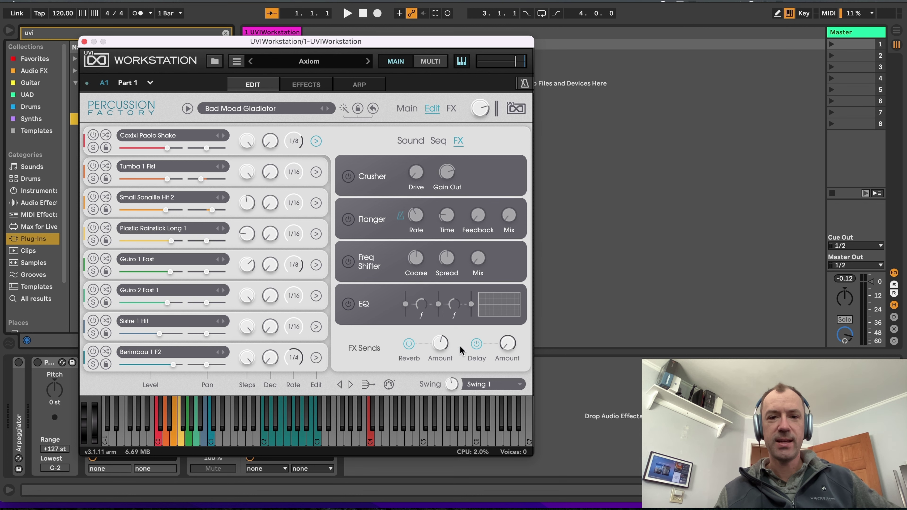
Step: Switch the global reverb send to Hardware Spaces > ETM > ETM 140 > 01 140 Long
{"action": "left_click", "coordinate": [451, 111]}
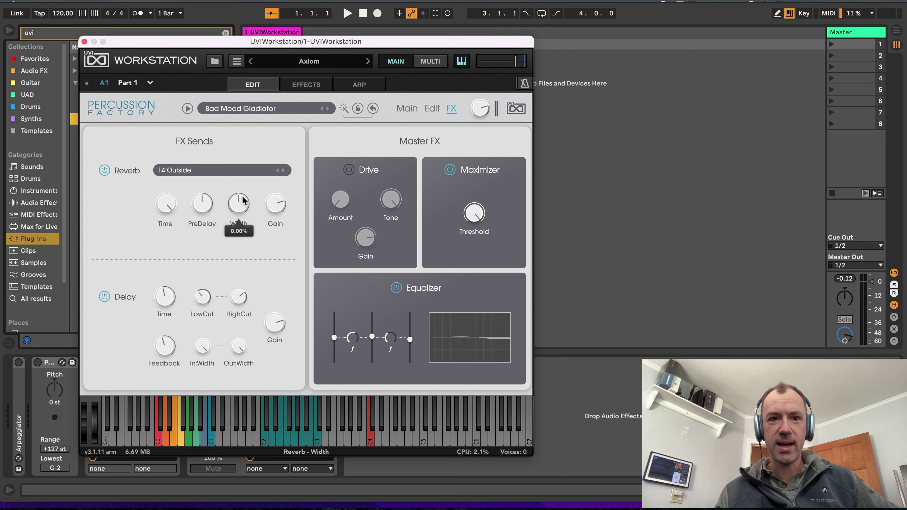
{"action": "left_click", "coordinate": [219, 171]}
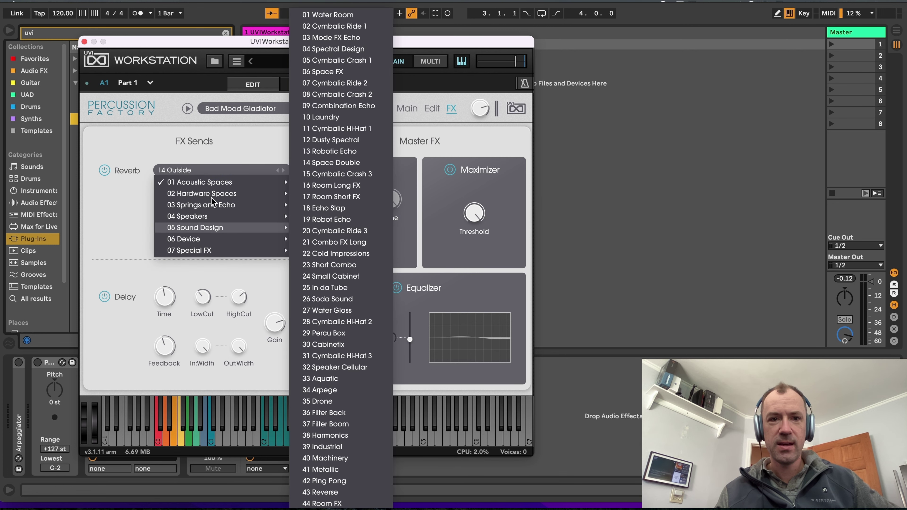
{"action": "mouse_move", "coordinate": [208, 193]}
{"action": "mouse_move", "coordinate": [344, 217]}
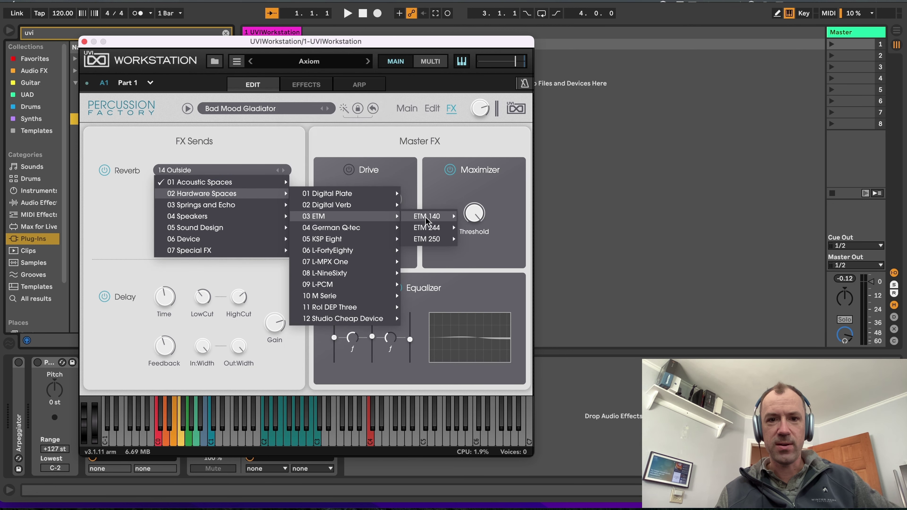
{"action": "mouse_move", "coordinate": [429, 217]}
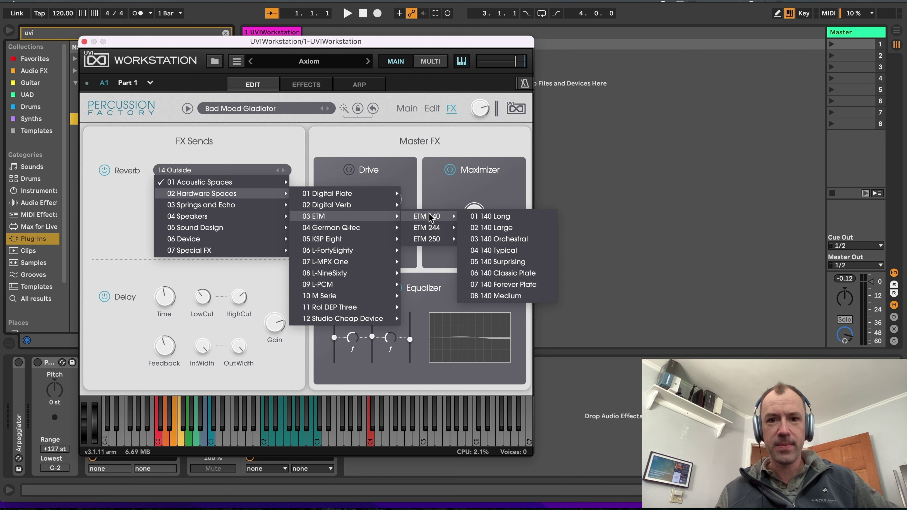
{"action": "left_click", "coordinate": [507, 217]}
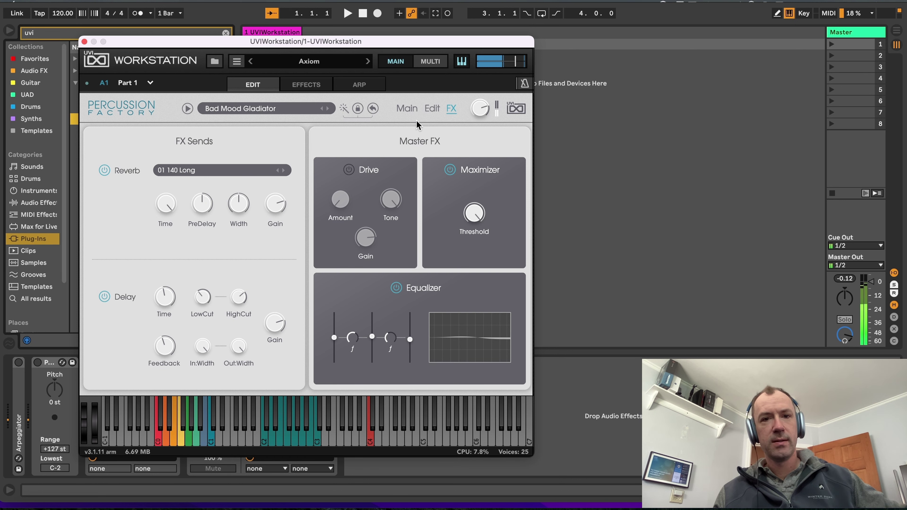
Step: Lock the Tumba, Sonaille and Rainstick slots in the Main slot overview
{"action": "left_click", "coordinate": [406, 108]}
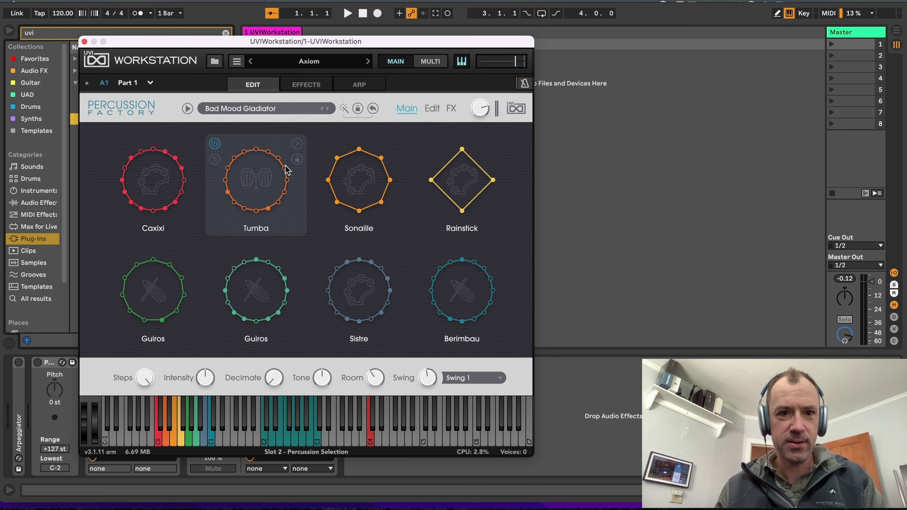
{"action": "left_click", "coordinate": [297, 159]}
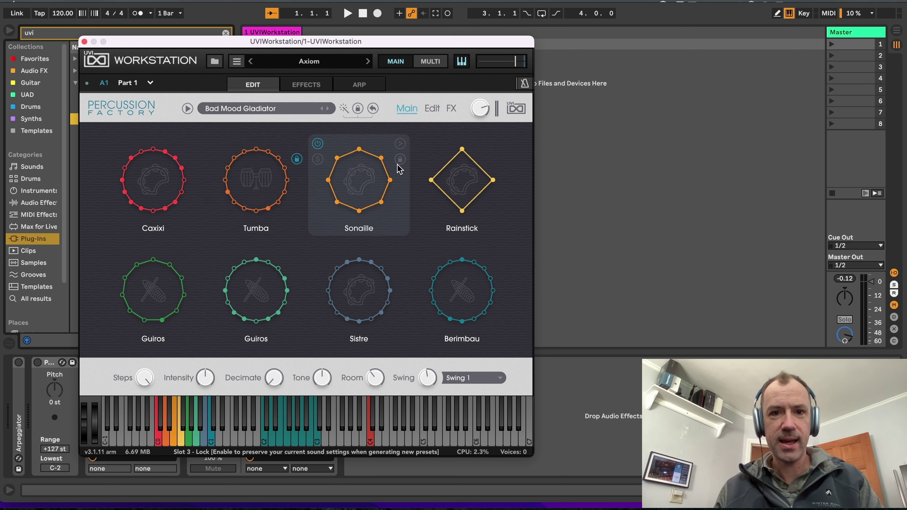
{"action": "left_click", "coordinate": [399, 159]}
{"action": "left_click", "coordinate": [502, 163]}
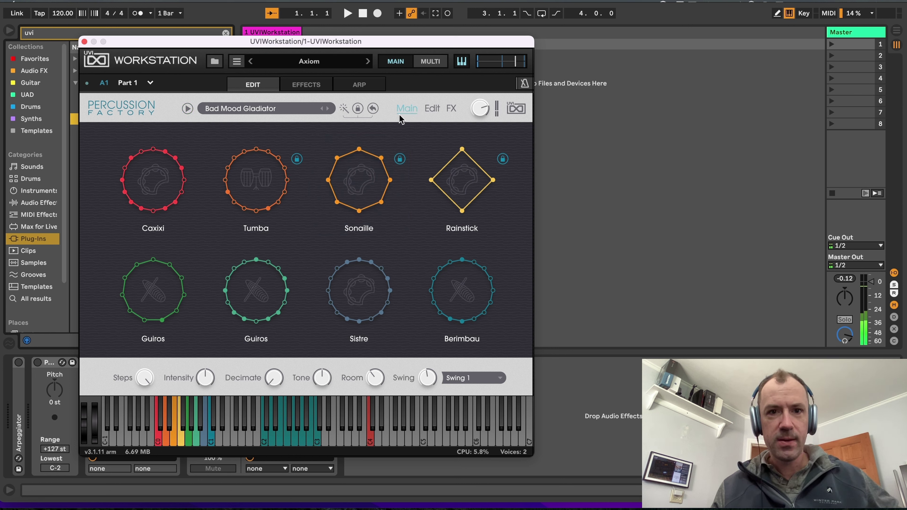
Step: Randomize the preset three times with those drums kept, landing on Deranged Fish
{"action": "left_click", "coordinate": [345, 108]}
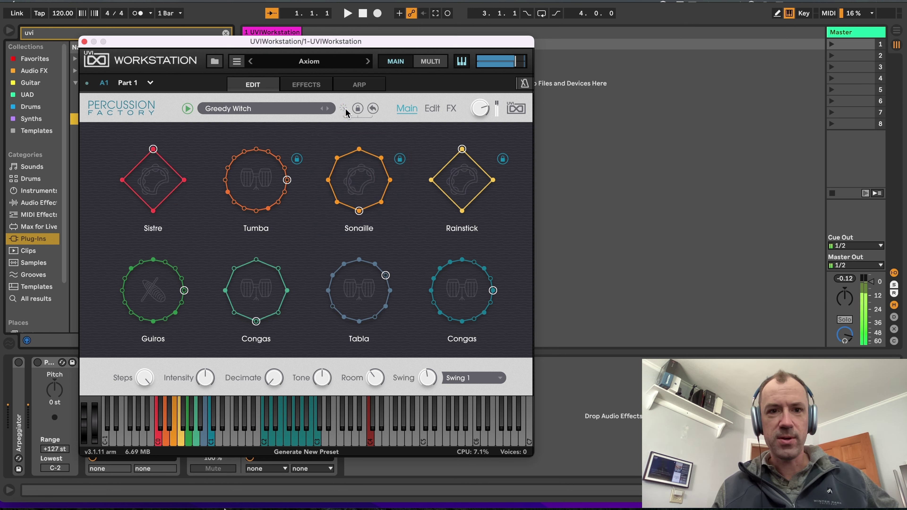
{"action": "left_click", "coordinate": [344, 109]}
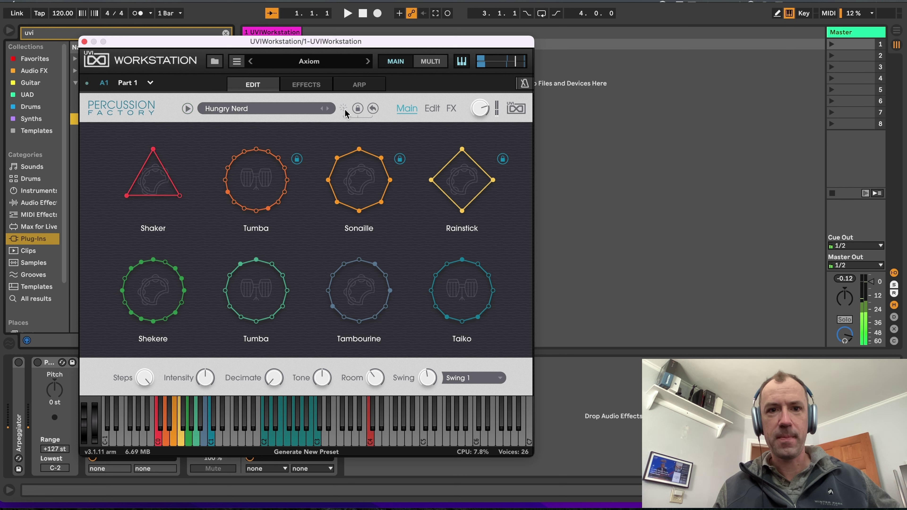
{"action": "left_click", "coordinate": [344, 108]}
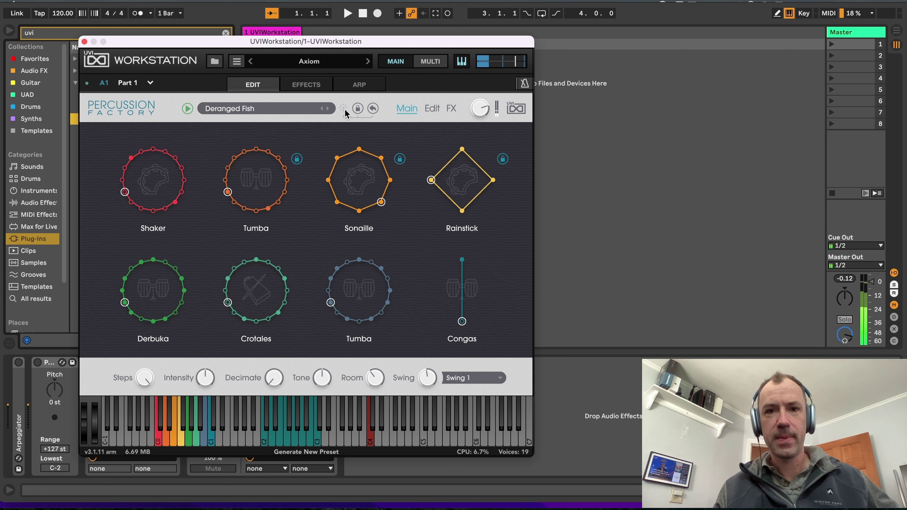